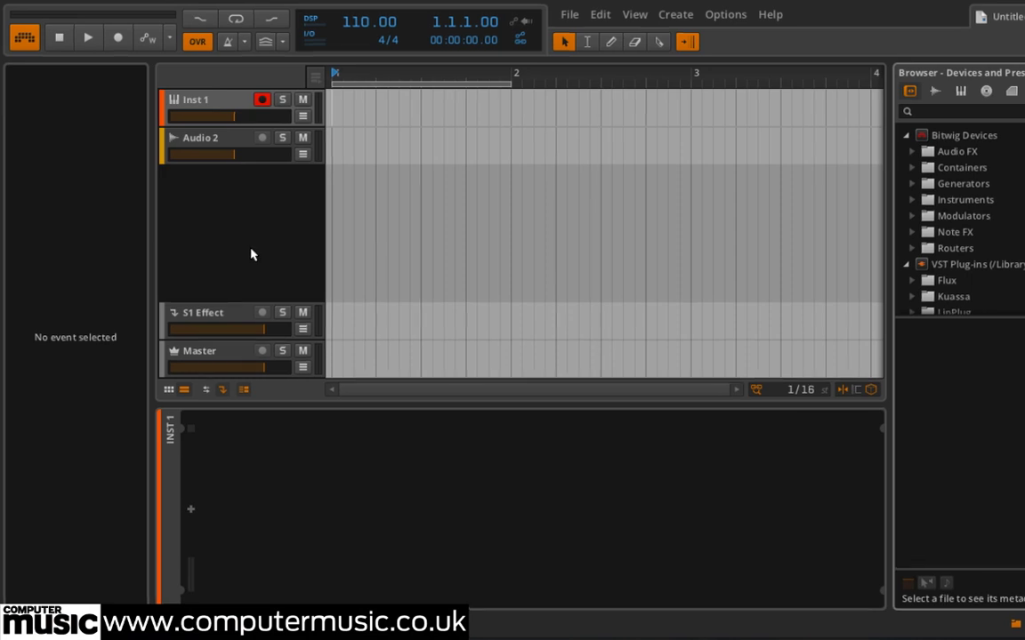
Step: Load Sampler from the Browser's Instruments list onto the Inst 1 track
click(911, 201)
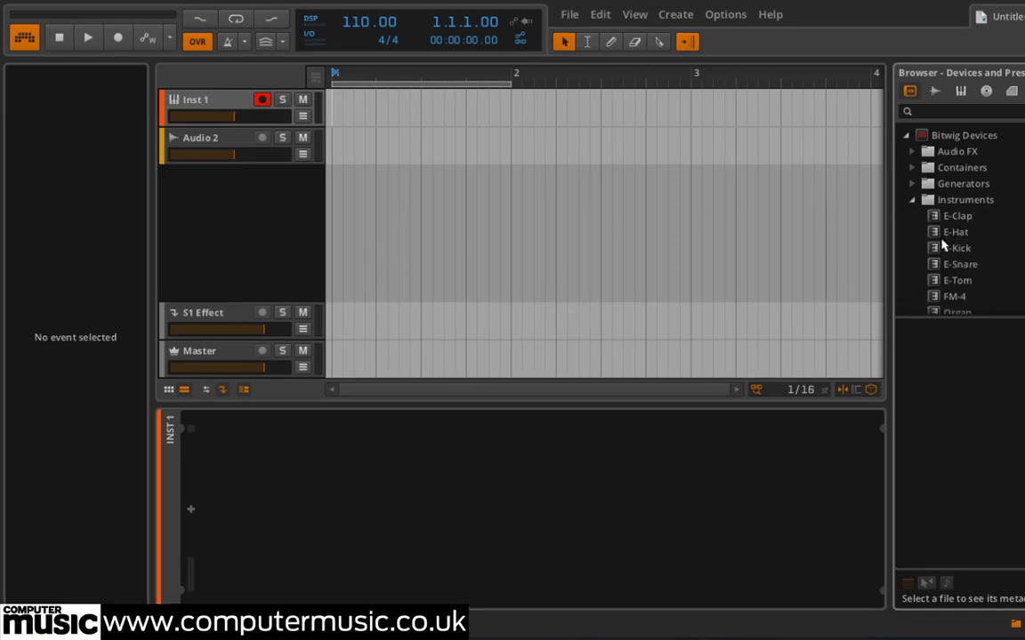
scroll(940, 240, down, 3)
drag(952, 280, 371, 123)
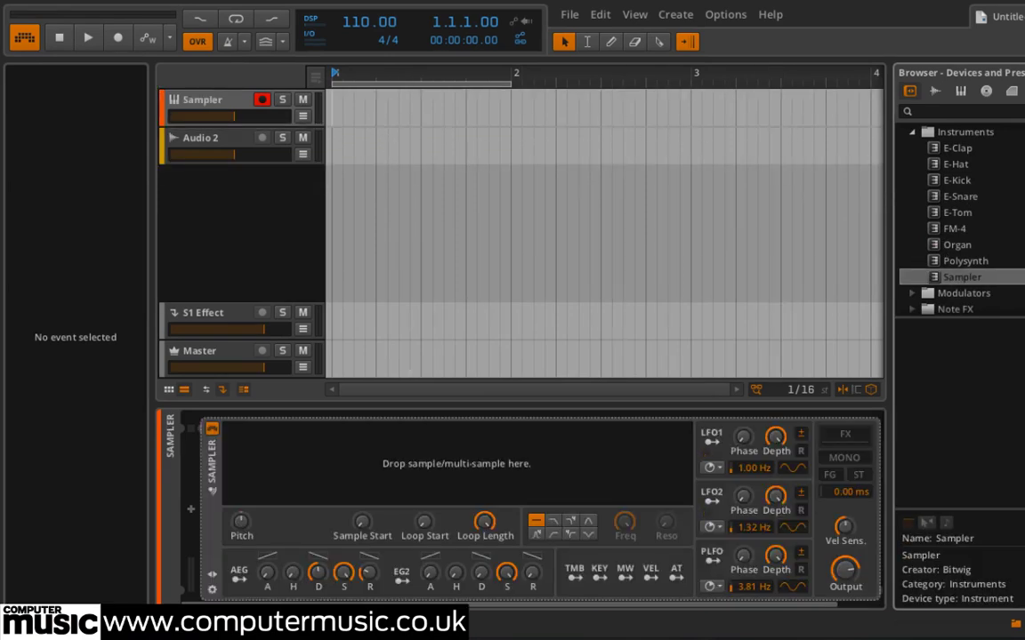
Step: Load 1. Feel good.wav into the Sampler and move its Sample Start to about 28.5%
click(41, 612)
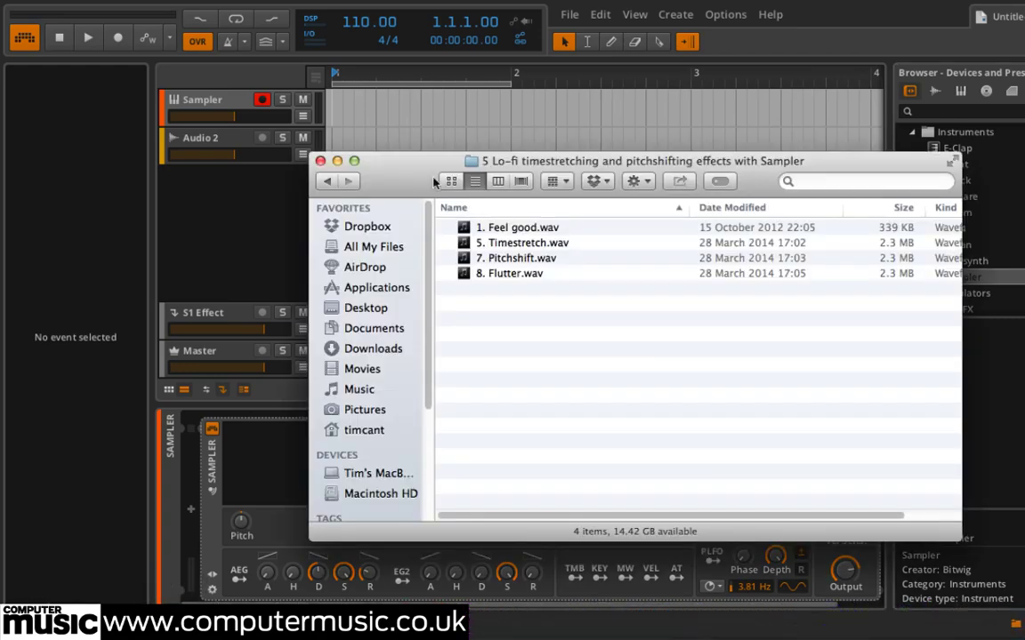
drag(435, 181, 620, 239)
drag(685, 289, 305, 458)
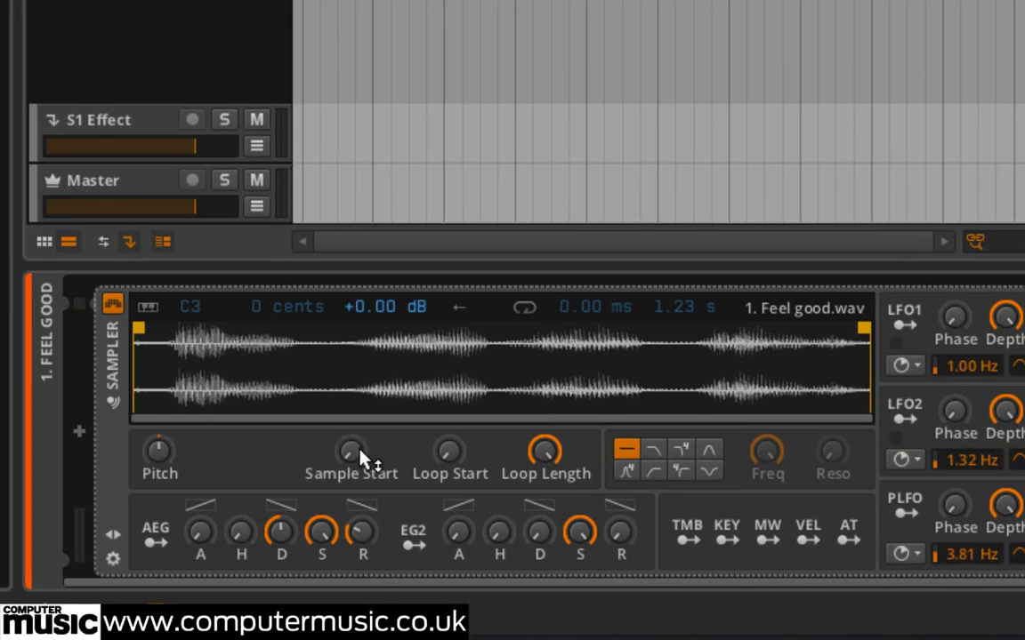
mouse_move(359, 456)
mouse_down()
mouse_move(360, 303)
mouse_move(360, 469)
mouse_move(360, 458)
mouse_up()
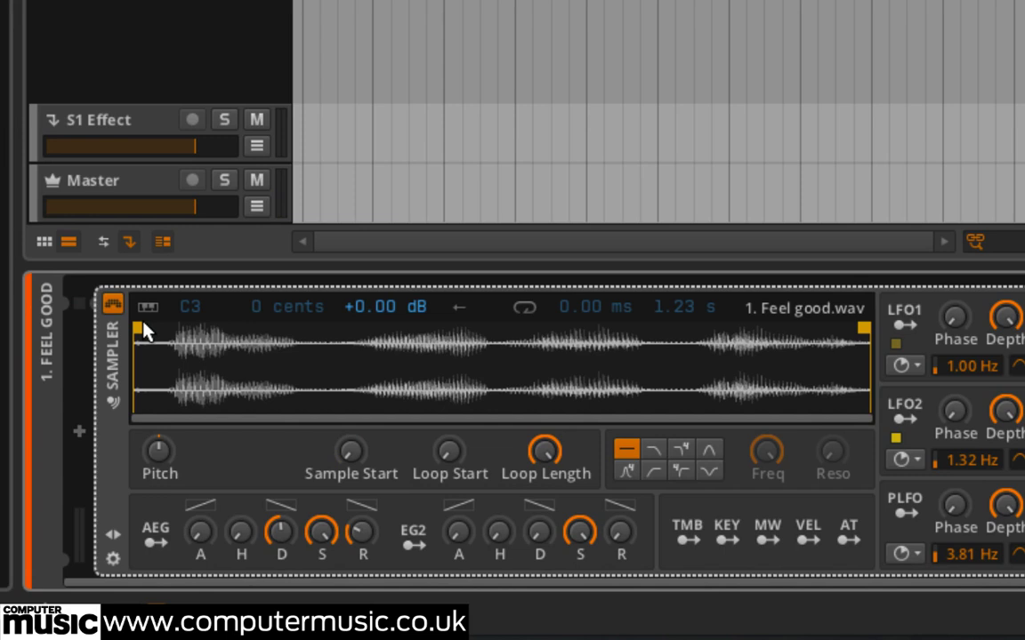
mouse_move(143, 326)
mouse_down()
mouse_move(382, 341)
mouse_move(111, 334)
mouse_up()
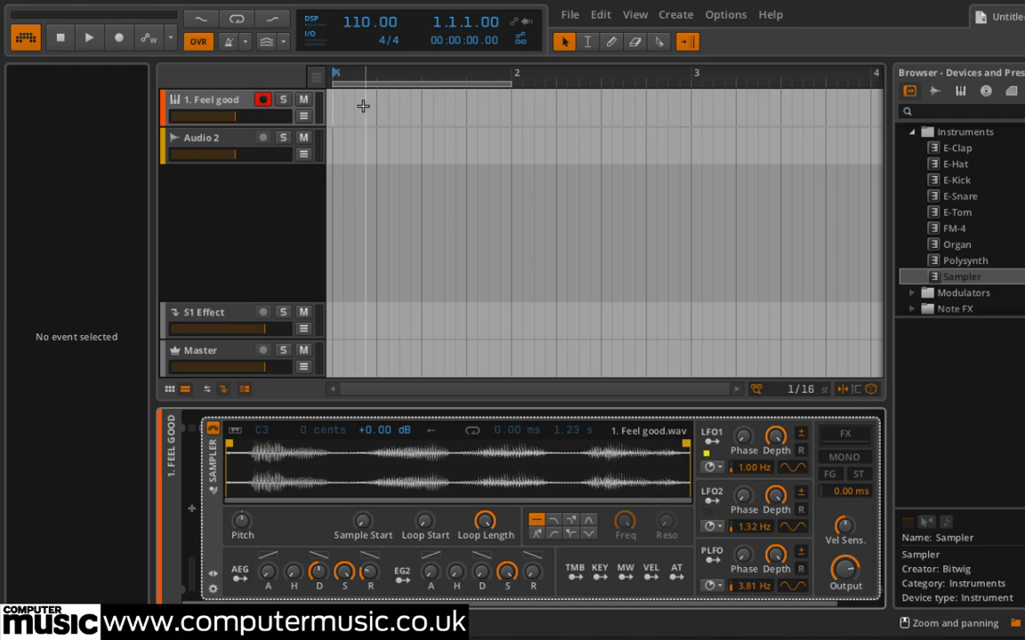
Step: Create a one-bar clip on the track and set its piano-roll grid to 1/32
double_click(363, 105)
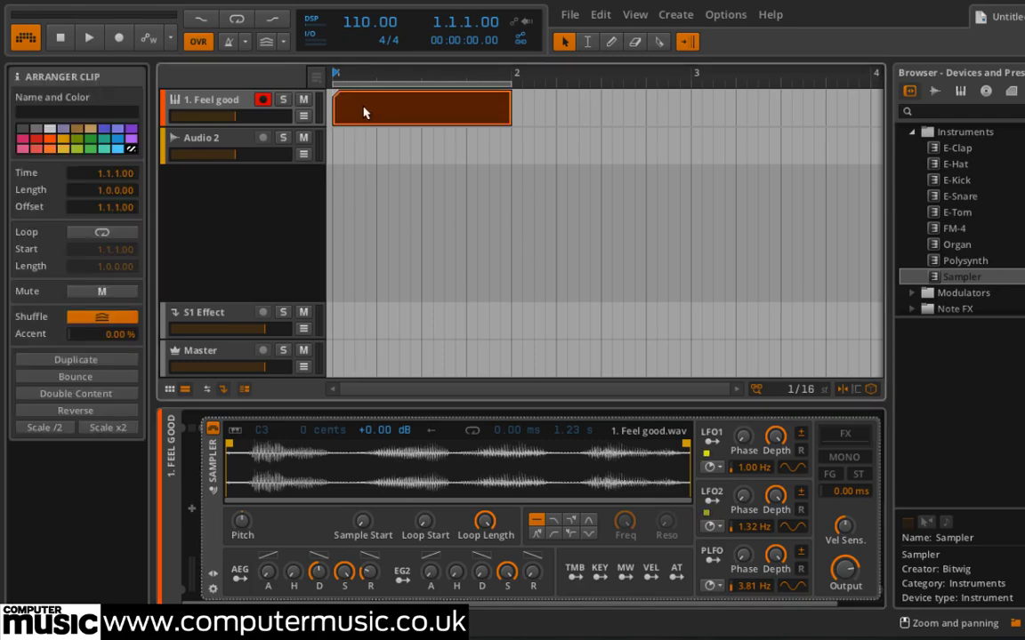
double_click(363, 112)
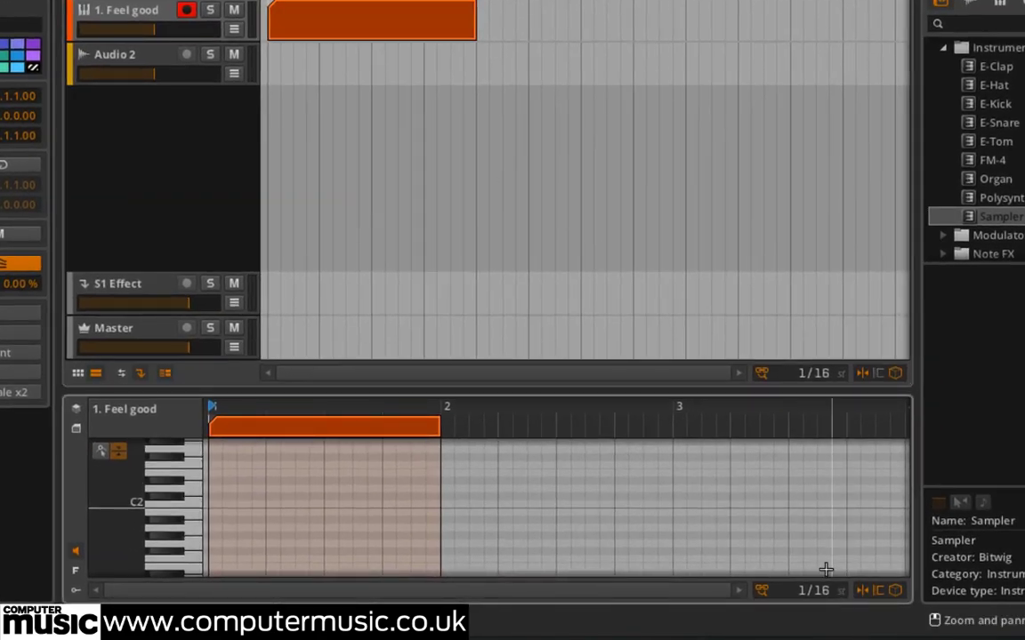
drag(827, 598, 827, 610)
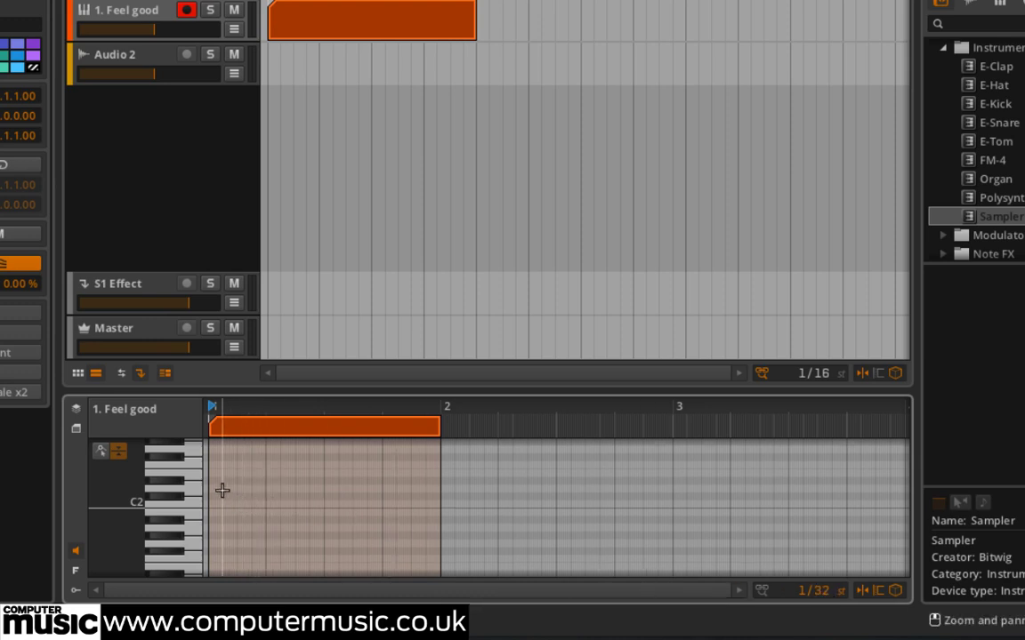
scroll(222, 488, up, 3)
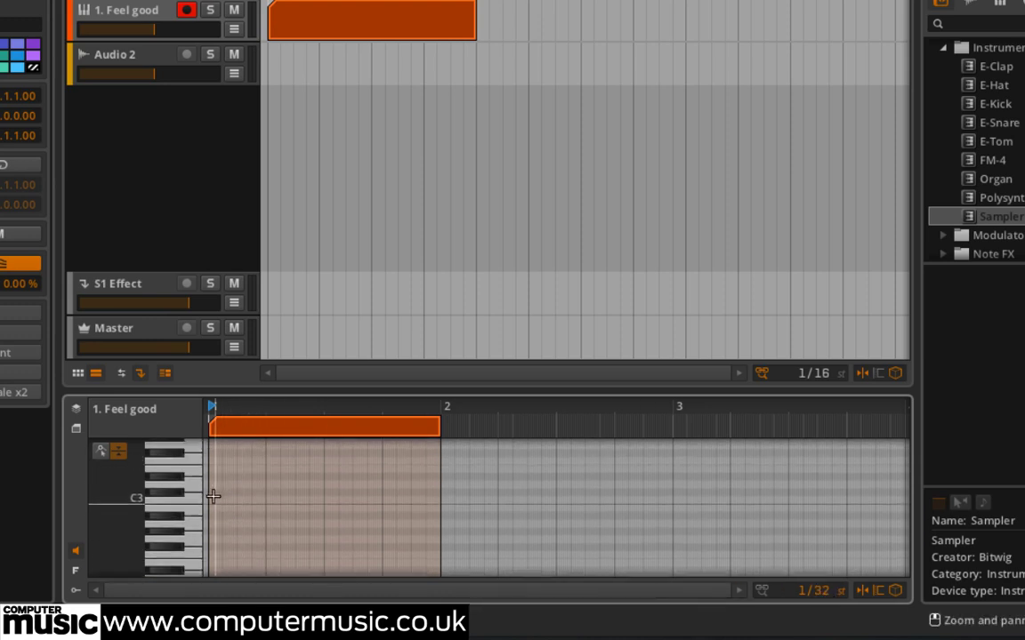
Step: Record a run of 1/32 C3 notes and duplicate the clip across bars 1–4
double_click(212, 495)
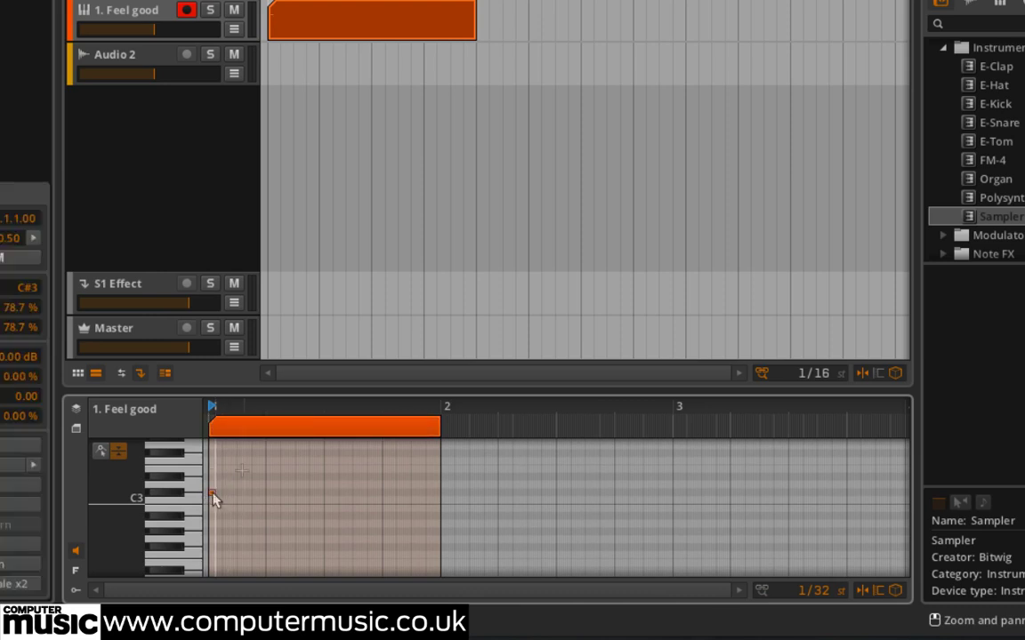
key(space)
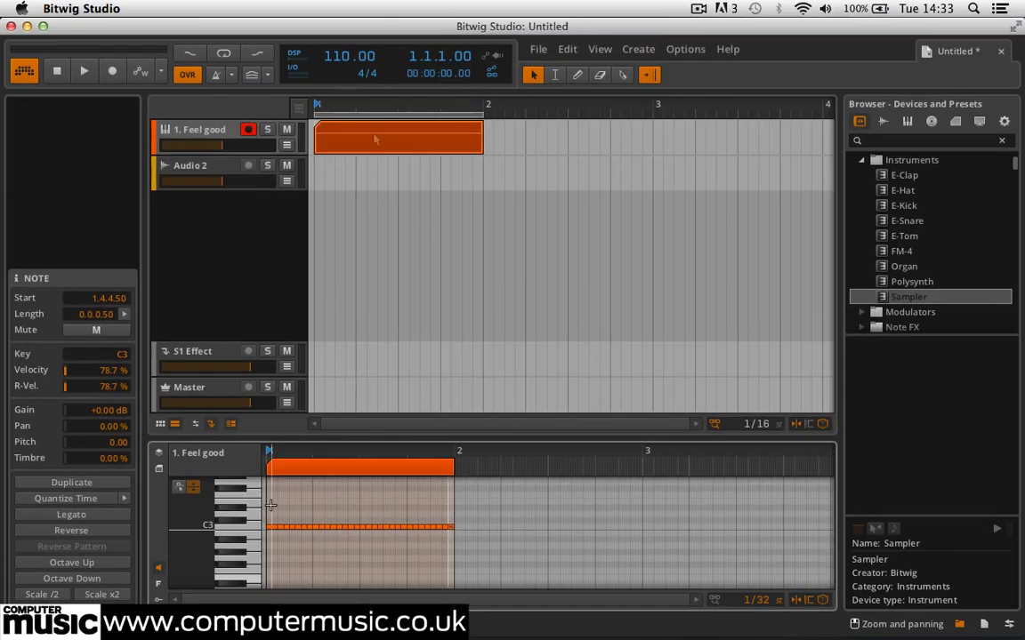
click(341, 27)
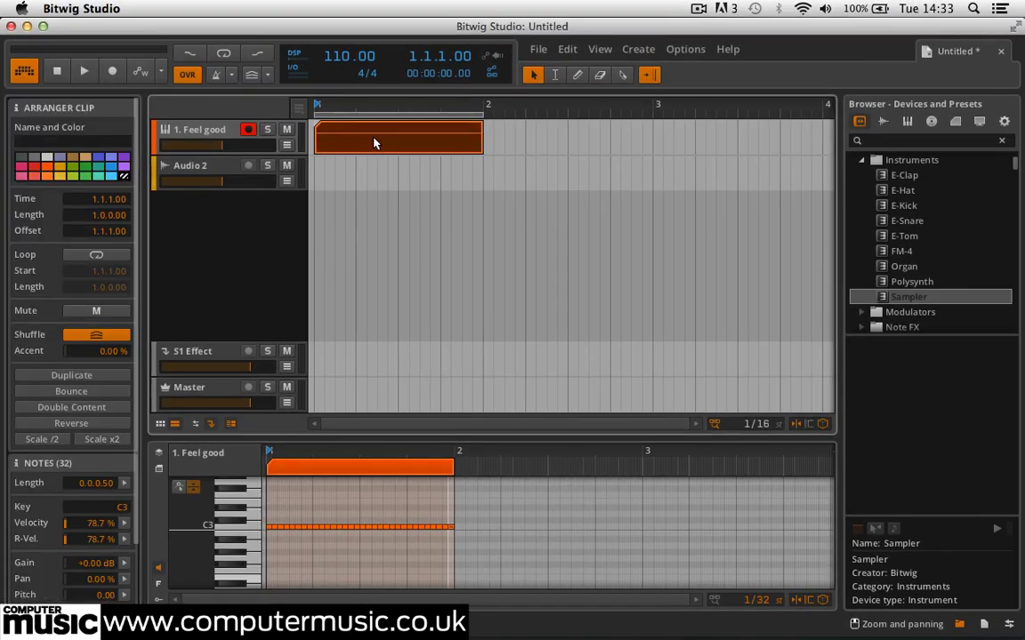
key(super+d)
key(super+d)
key(super+d)
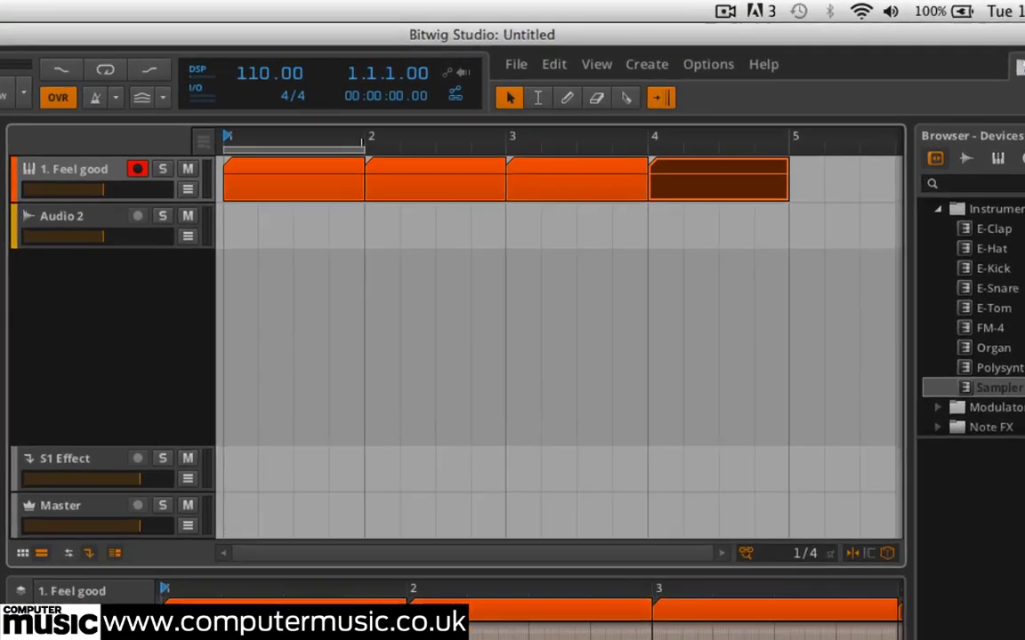
Step: Show the Sample Start automation lane under 1. Feel good with the Sampler device visible below
key(Escape)
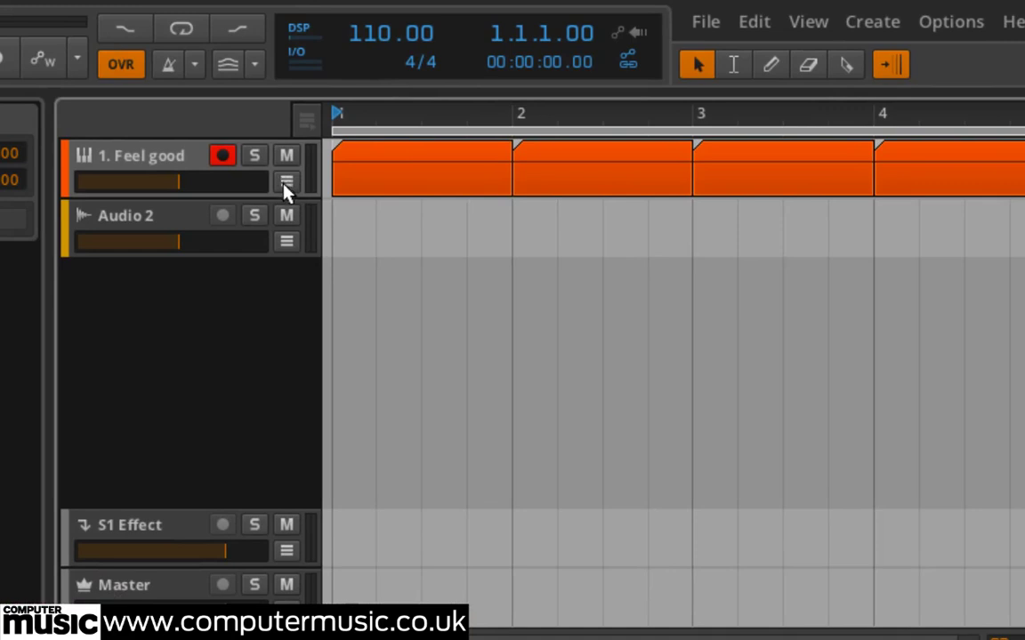
click(286, 182)
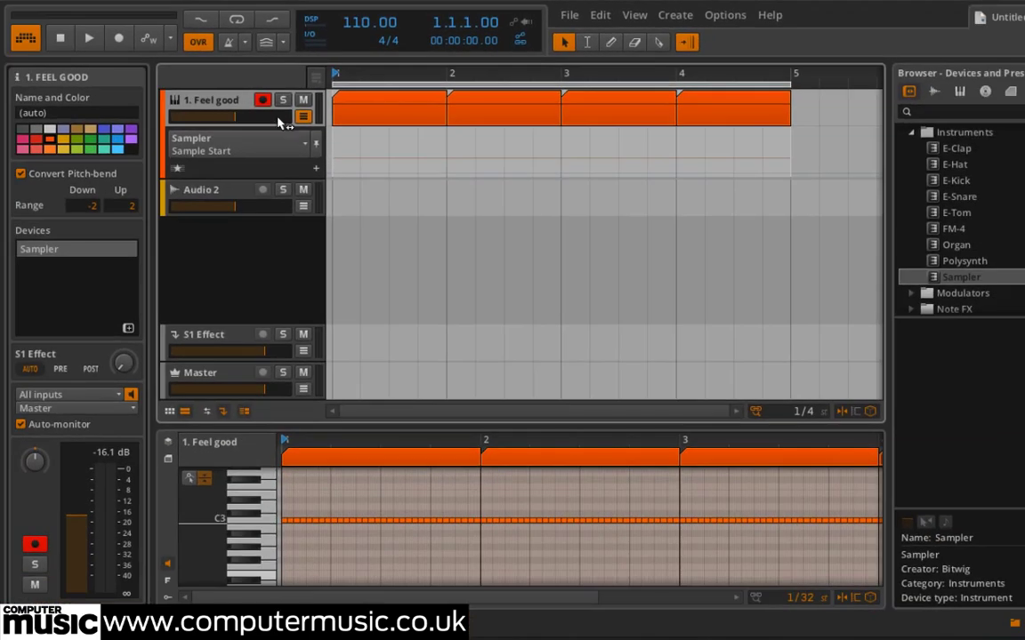
key(d)
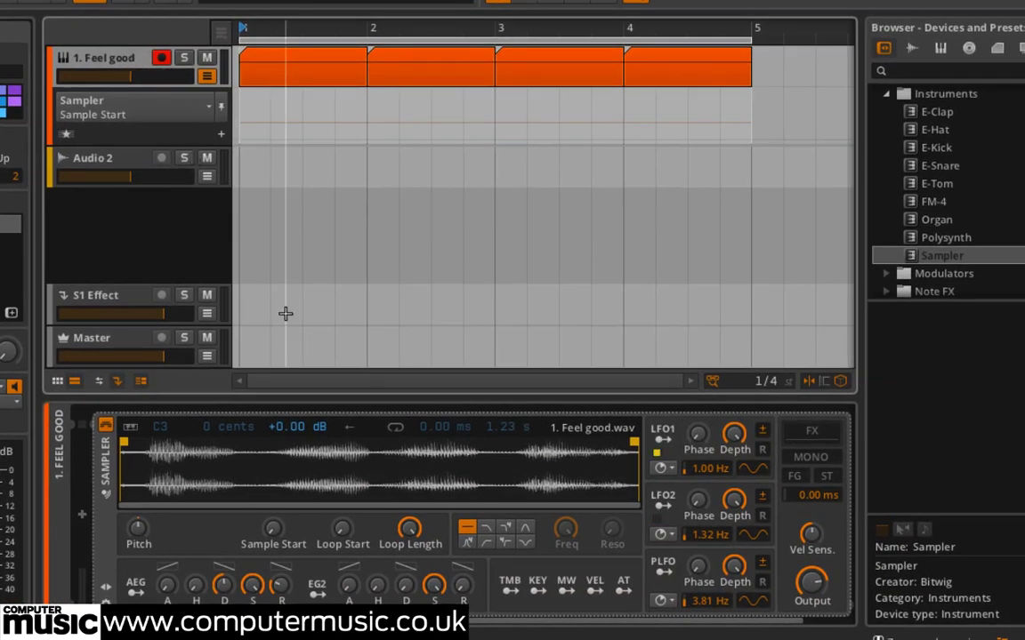
Step: Draw a Sample Start ramp from 0% at bar 1 to 100% at bar 5, then play it
click(273, 534)
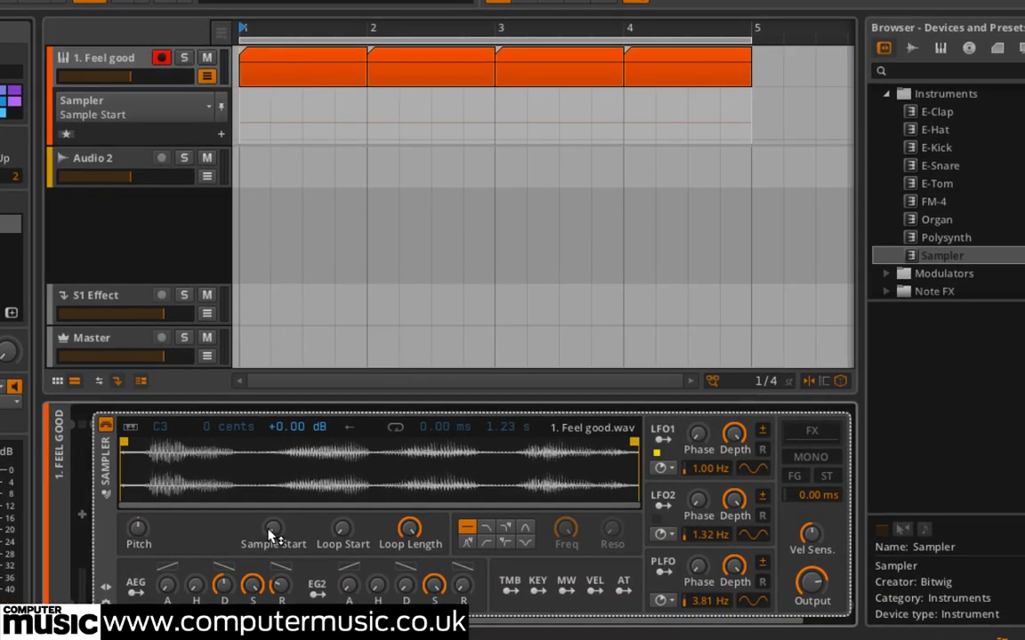
click(242, 121)
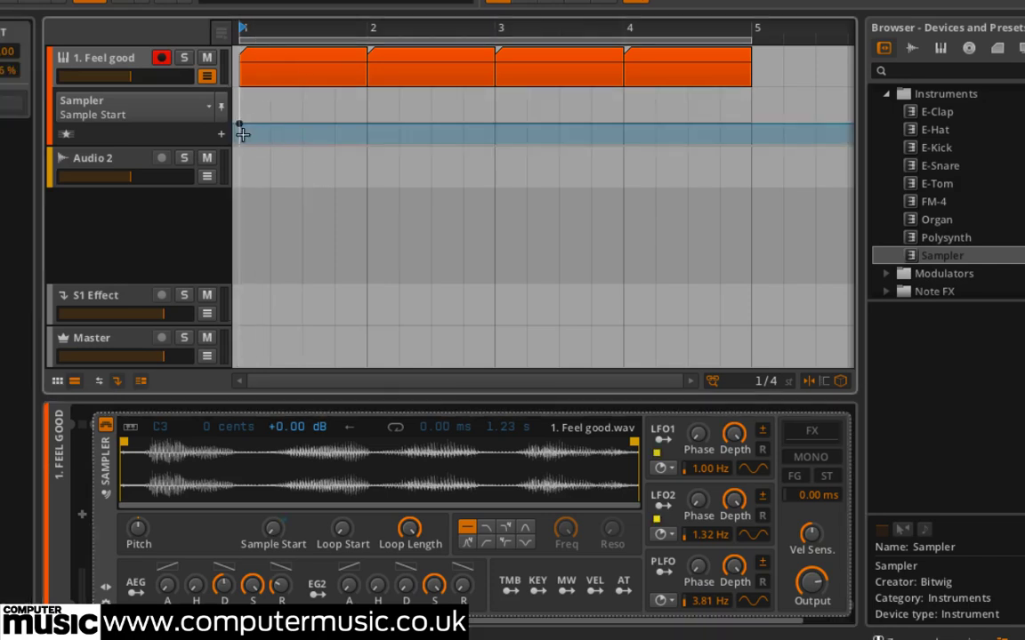
click(752, 126)
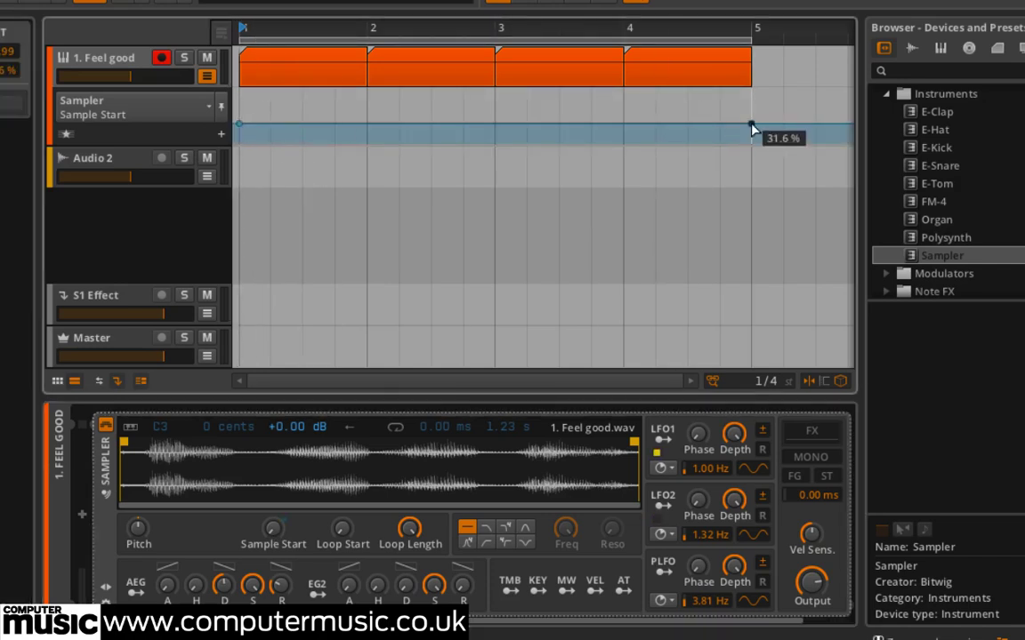
drag(240, 125, 239, 140)
drag(752, 127, 752, 92)
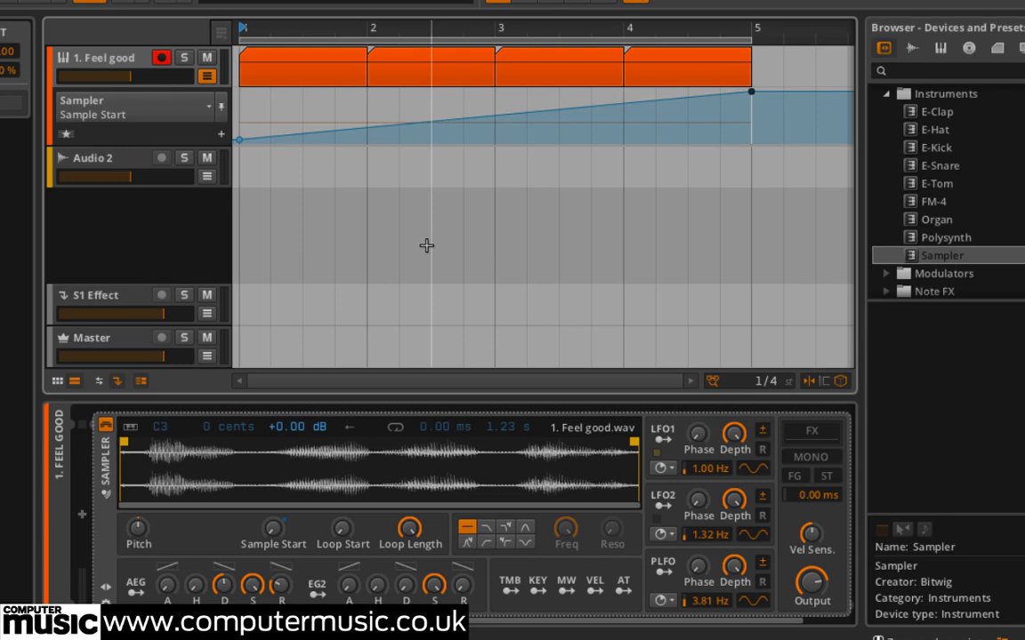
key(space)
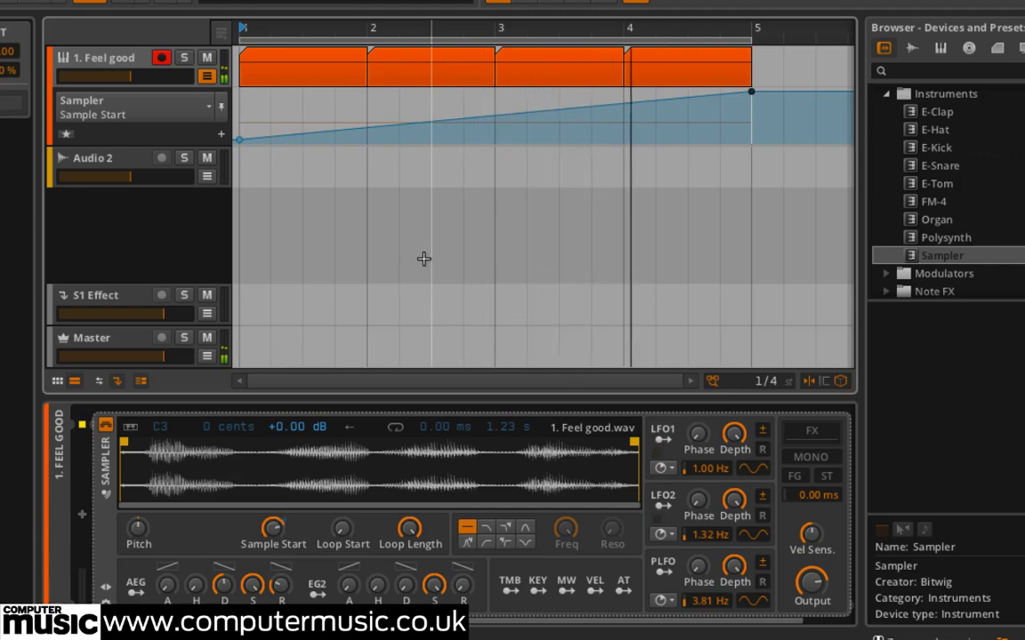
key(space)
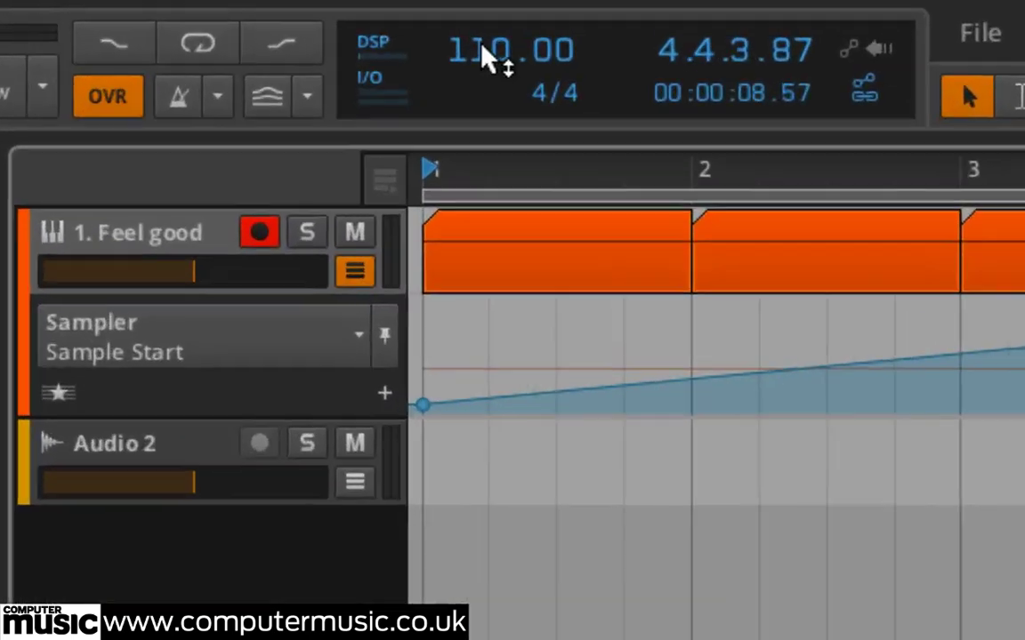
Step: Set the project tempo to 90 BPM and play the loop from bar 1
double_click(360, 21)
text(90)
key(Return)
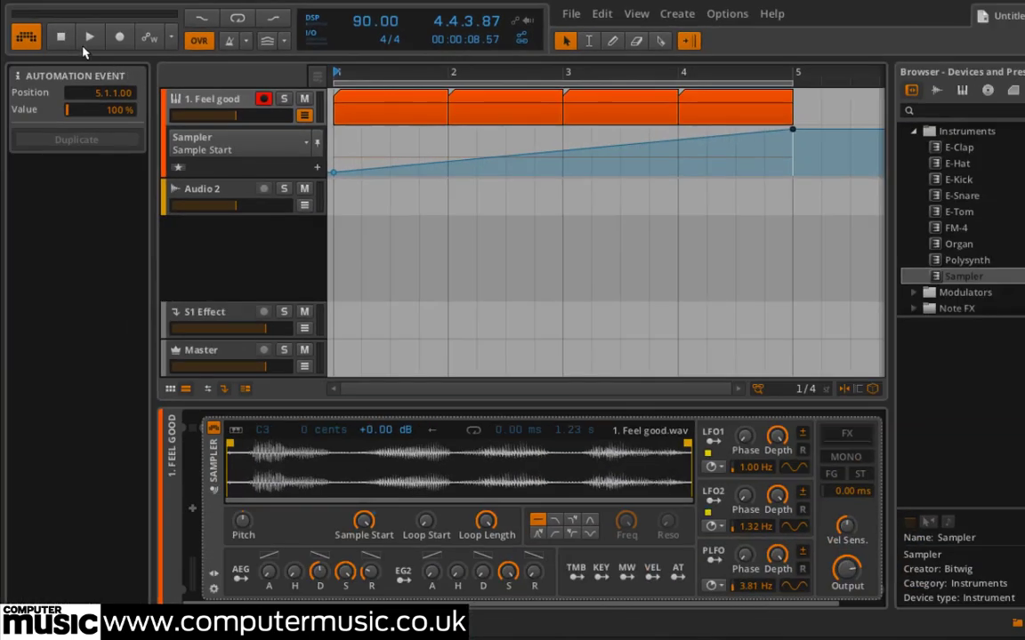
click(61, 37)
click(87, 38)
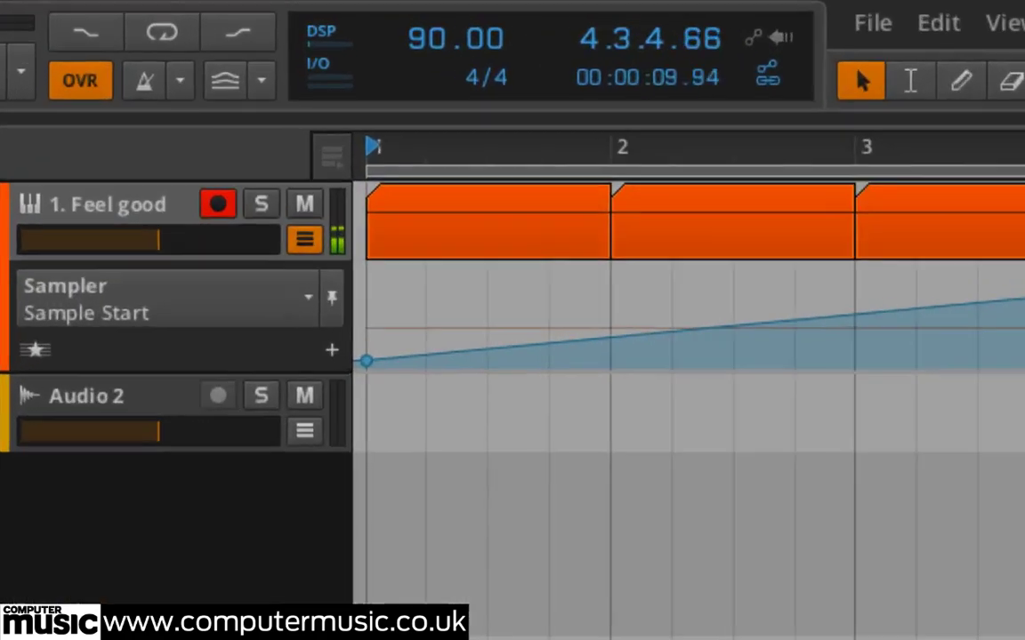
key(space)
Step: Change the tempo to 170 BPM and play the loop again
double_click(372, 26)
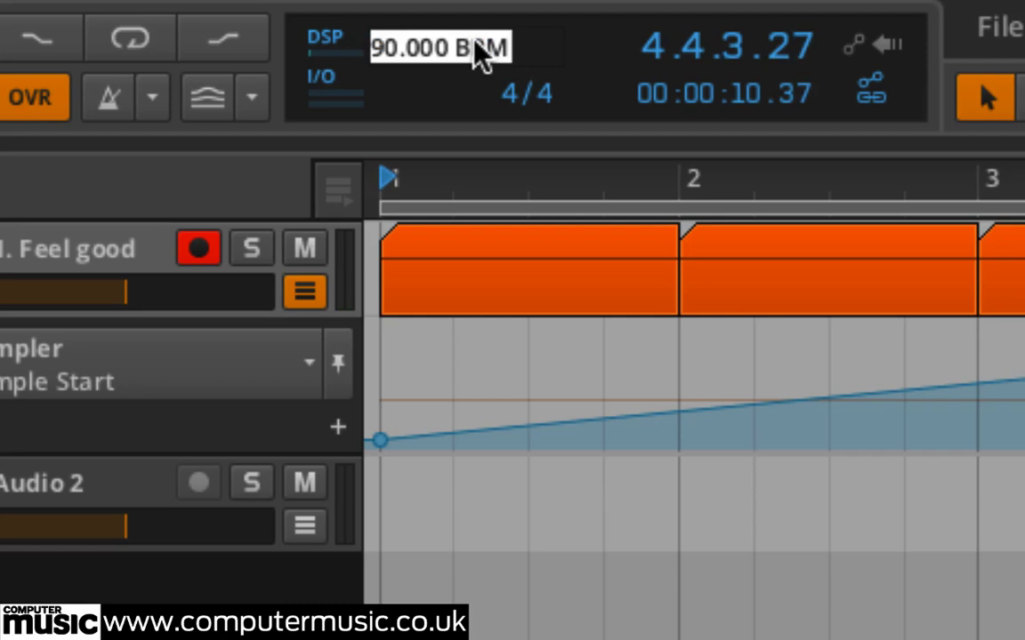
text(170)
key(Return)
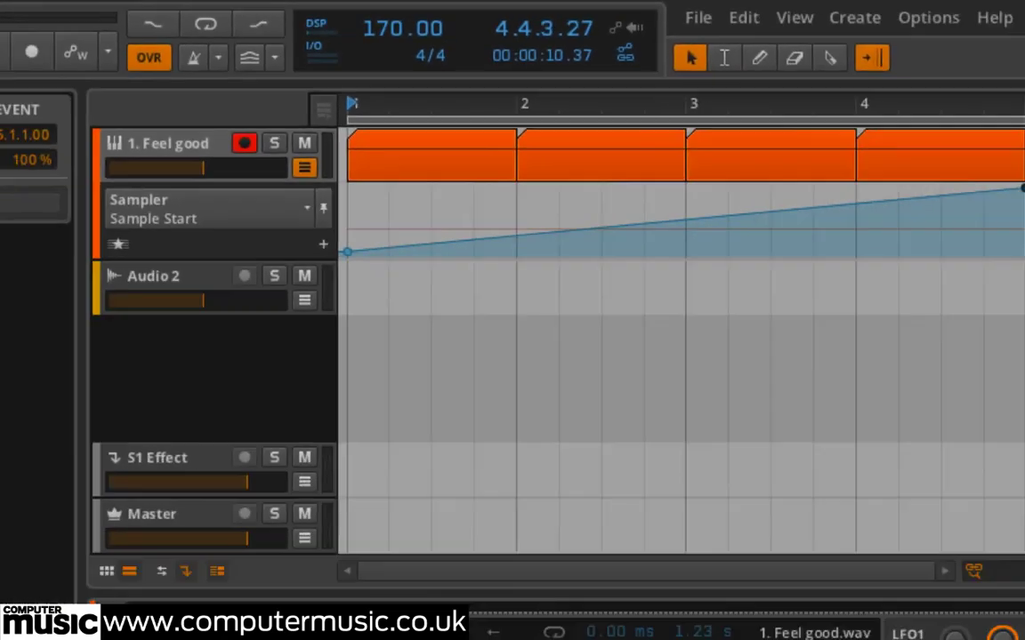
key(space)
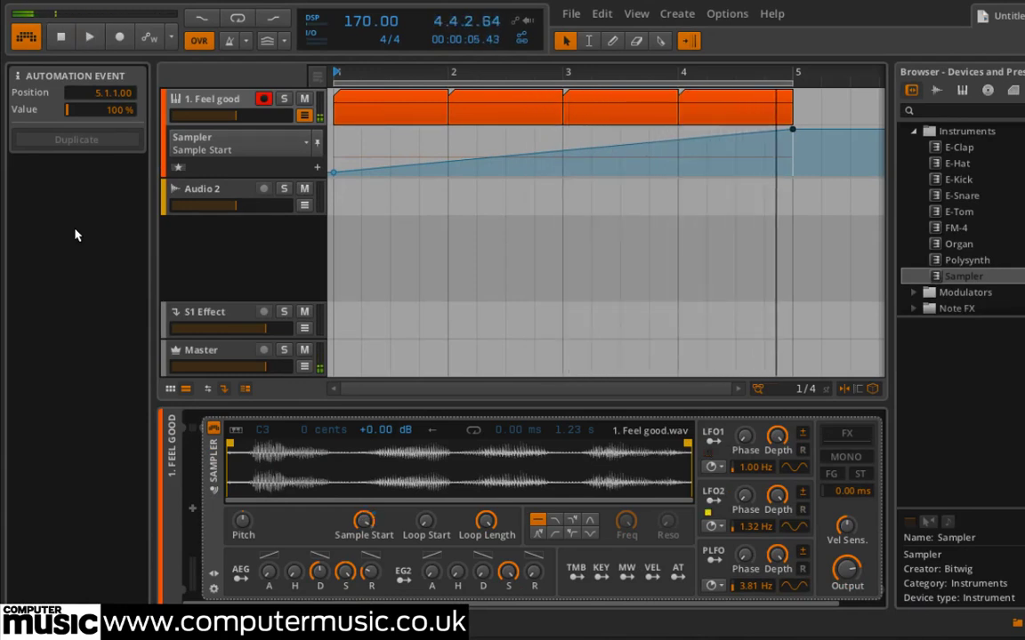
click(60, 37)
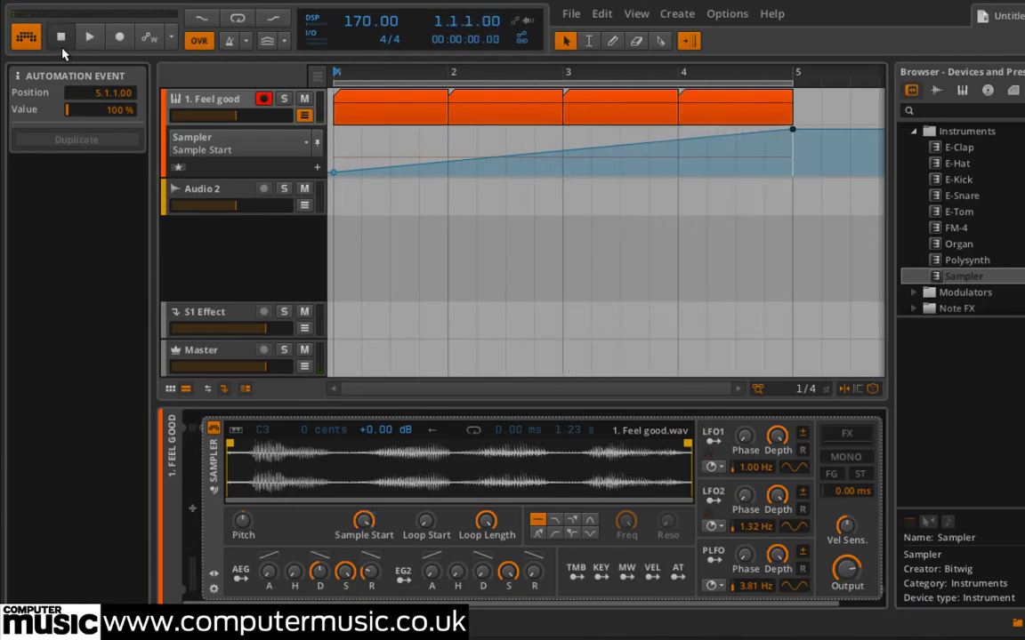
double_click(356, 25)
Step: Set tempo to 115 BPM and automate Pitch Transpose falling to -12 st at bar 5, then play
text(115)
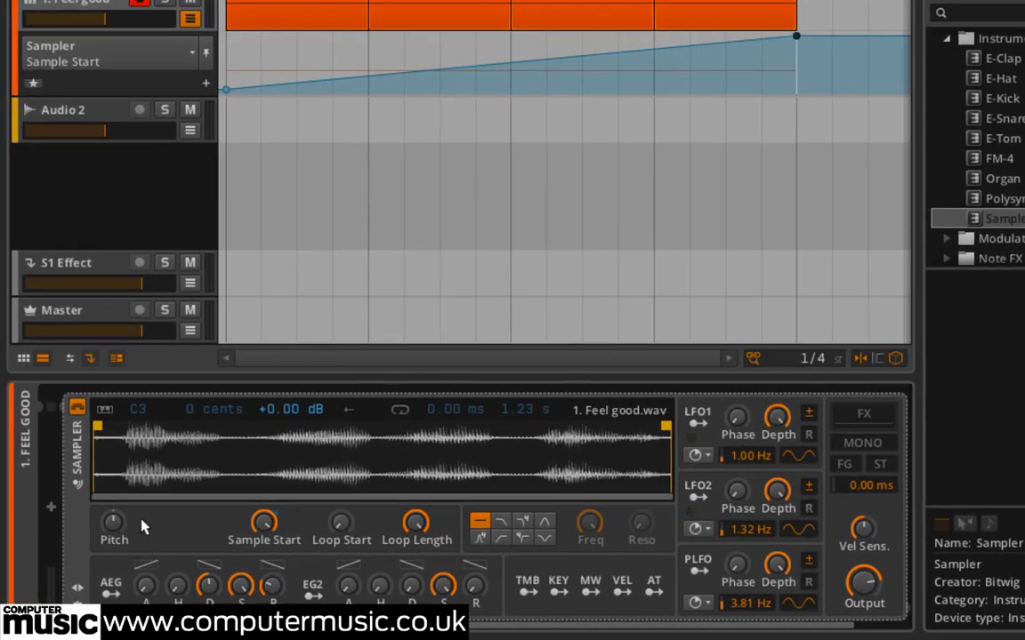
click(116, 523)
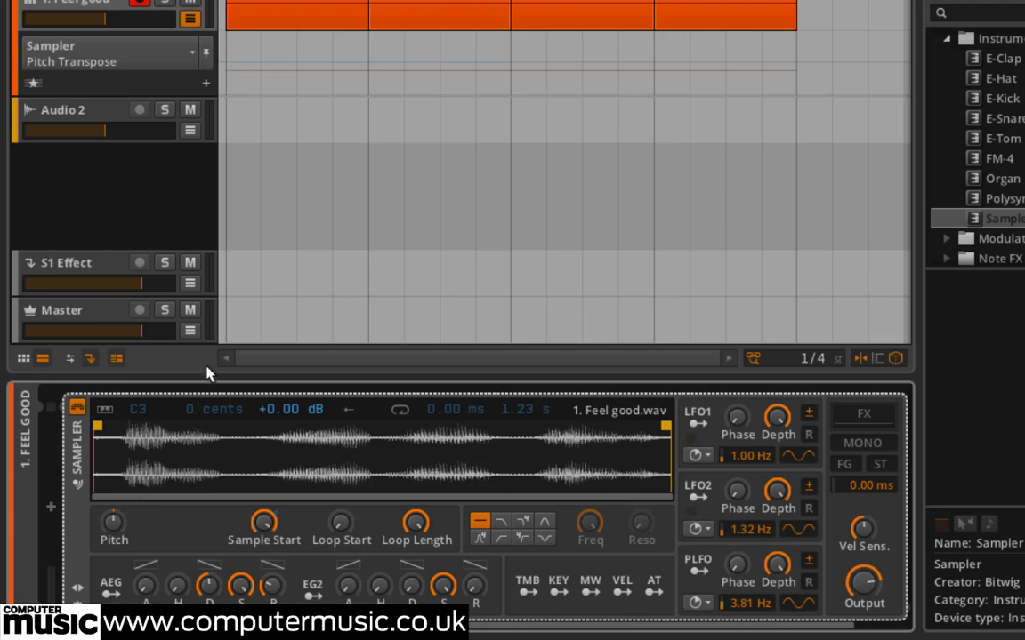
click(227, 69)
drag(795, 59, 796, 71)
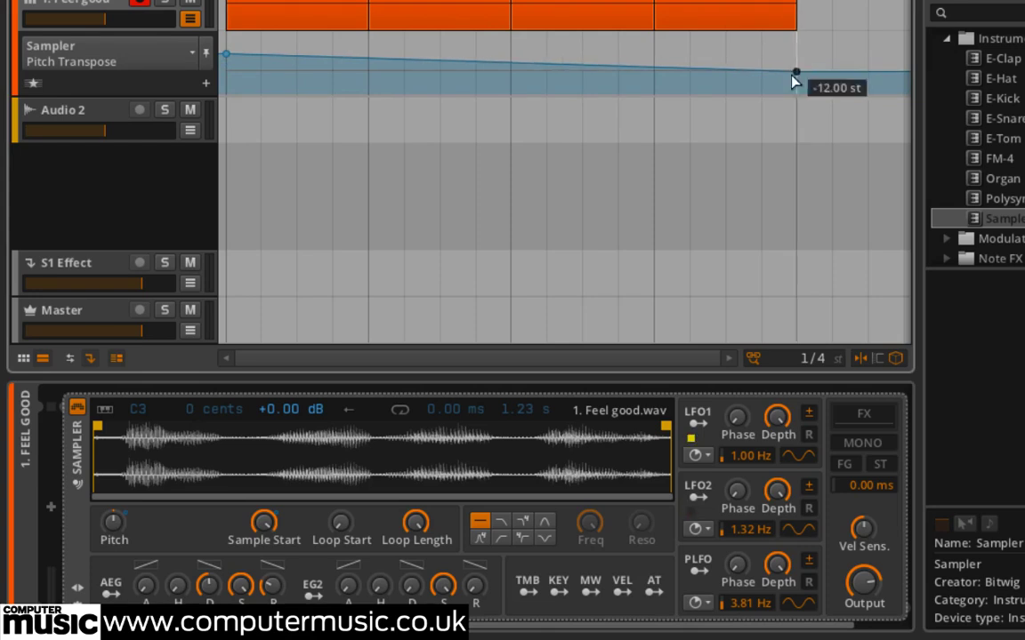
key(space)
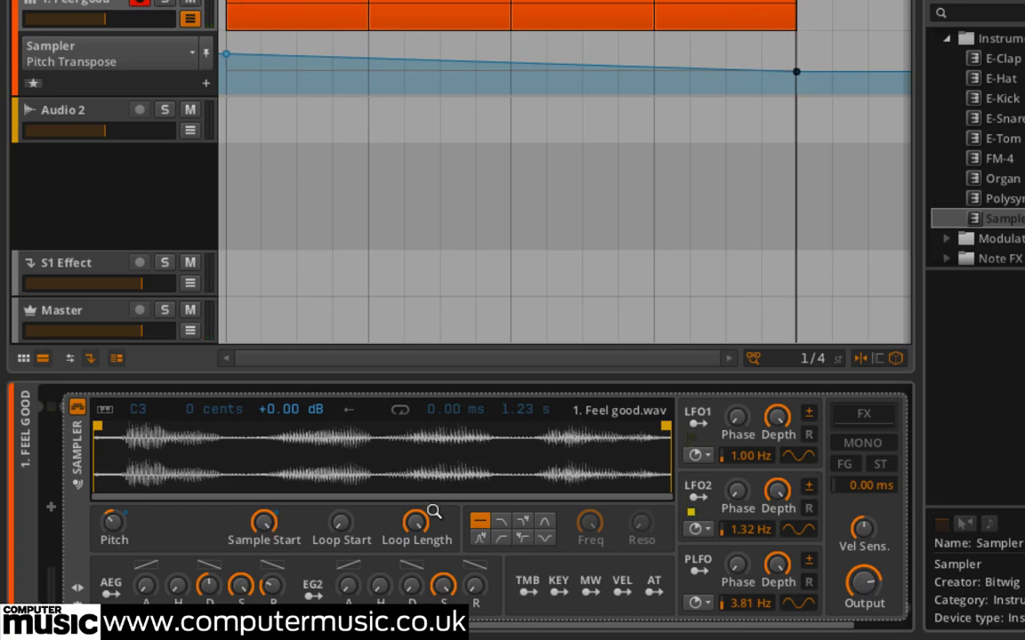
Step: Make EG2 modulate Pitch Transpose by +2.00 and show the EG2 Attack Time automation lane
click(312, 588)
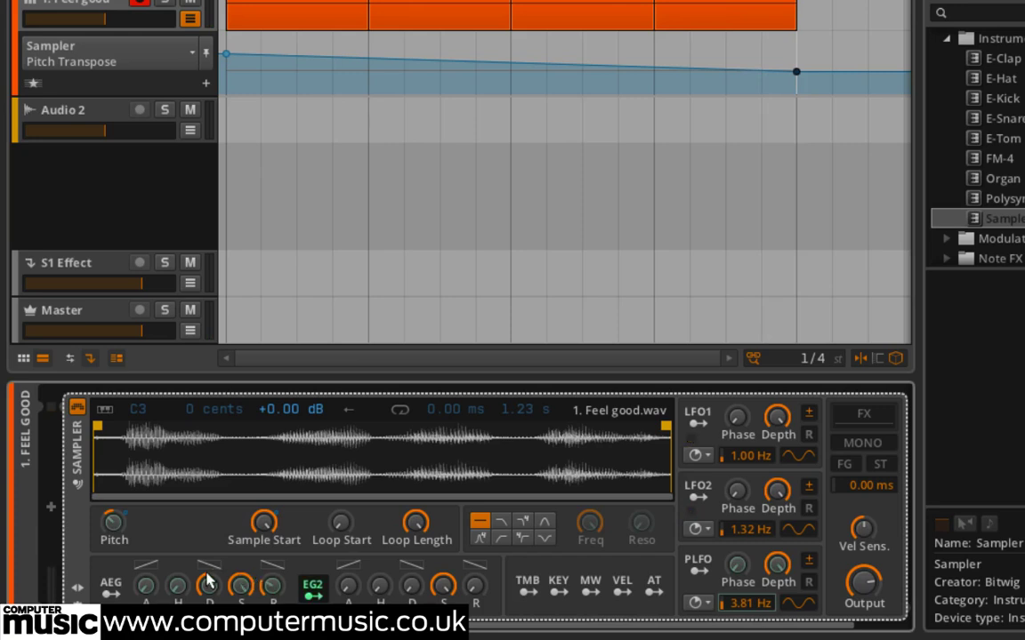
drag(113, 523, 113, 498)
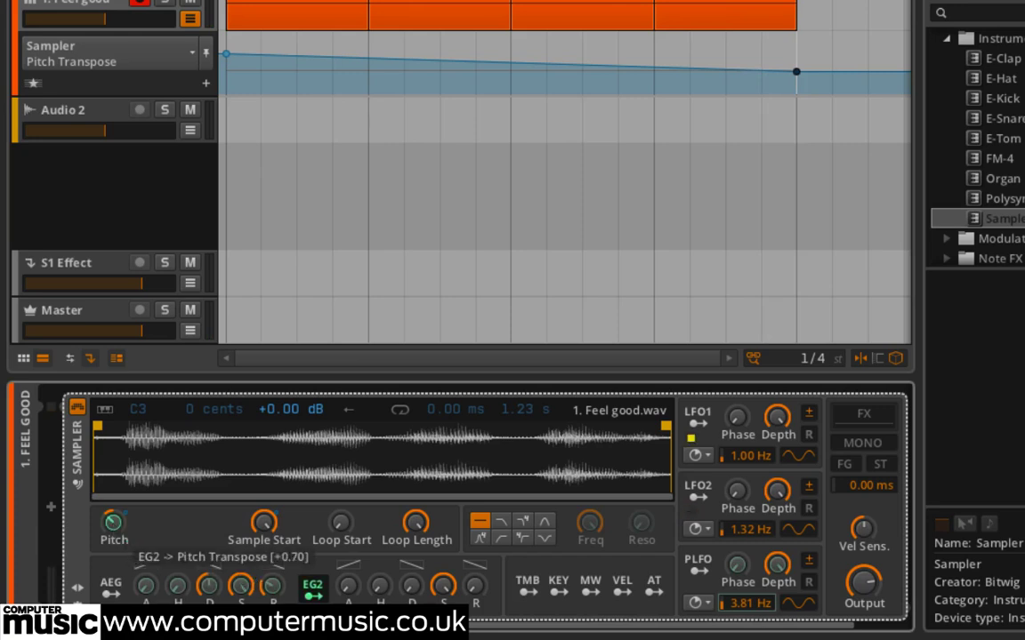
click(312, 589)
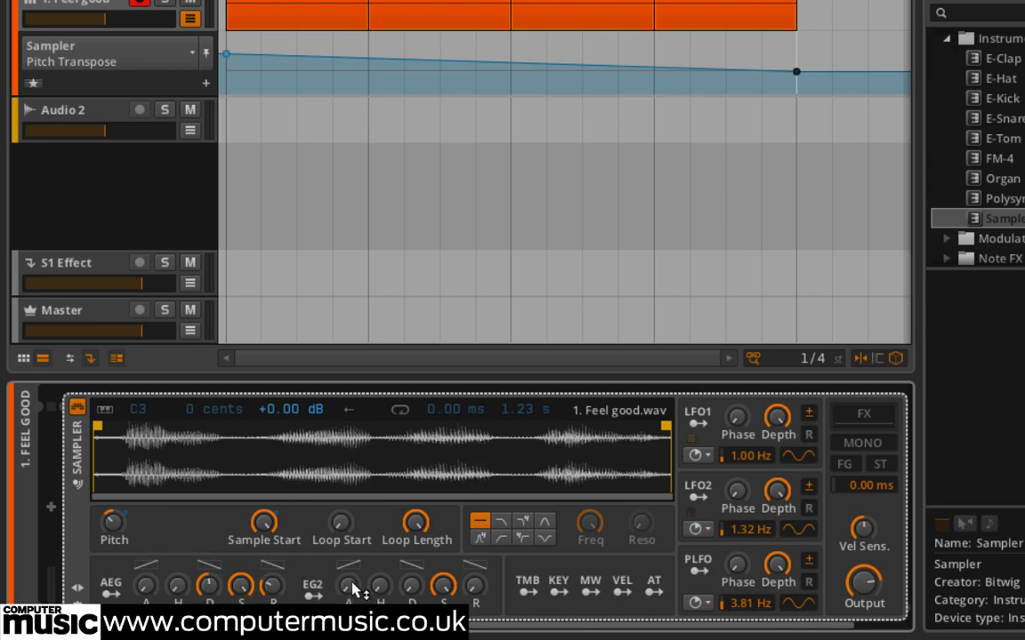
click(347, 587)
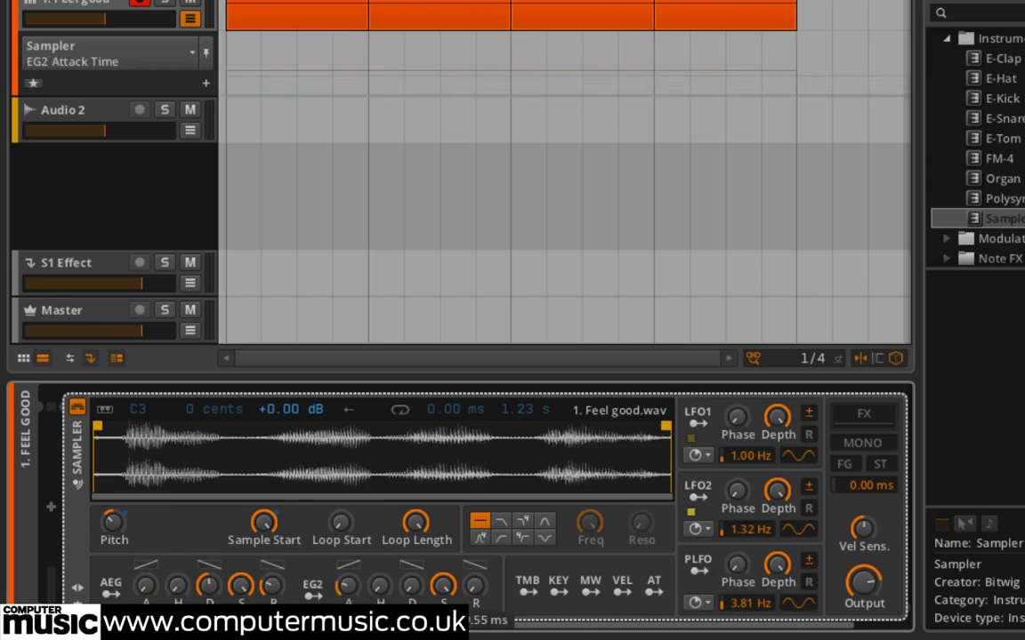